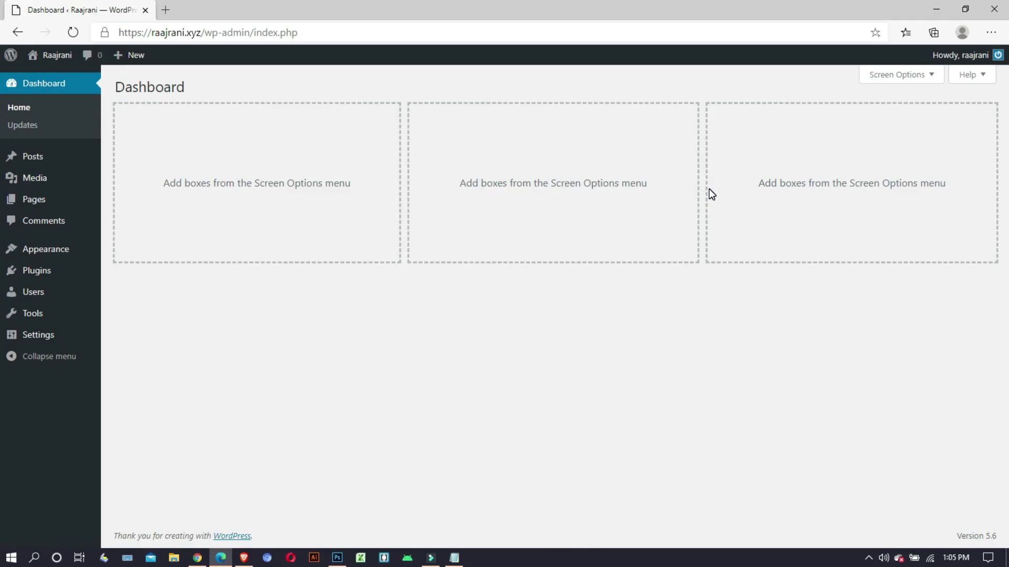
Create a new page from the pages list and title it "Home"
{"action": "mouse_move", "coordinate": [57, 210]}
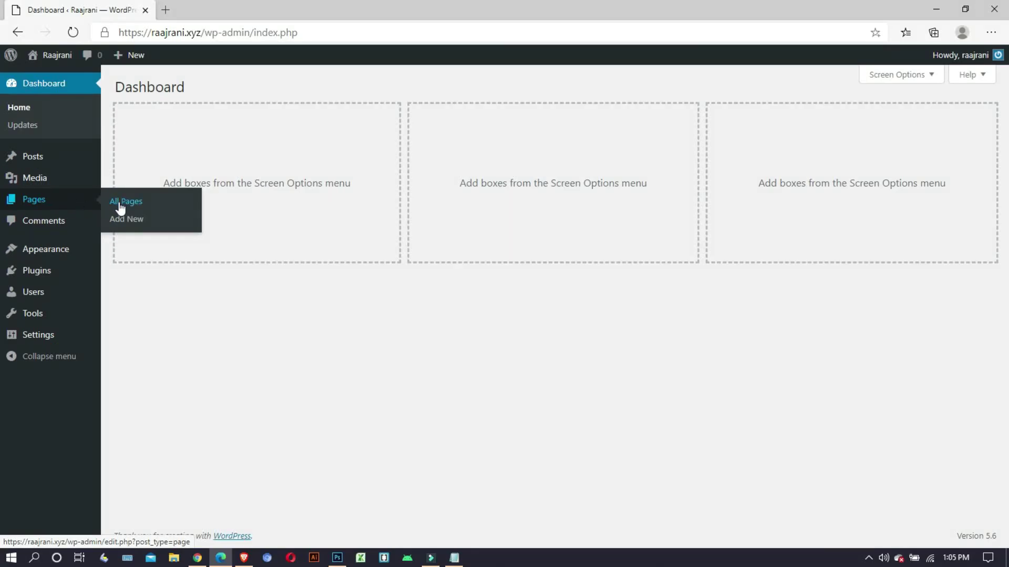
{"action": "left_click", "coordinate": [116, 201]}
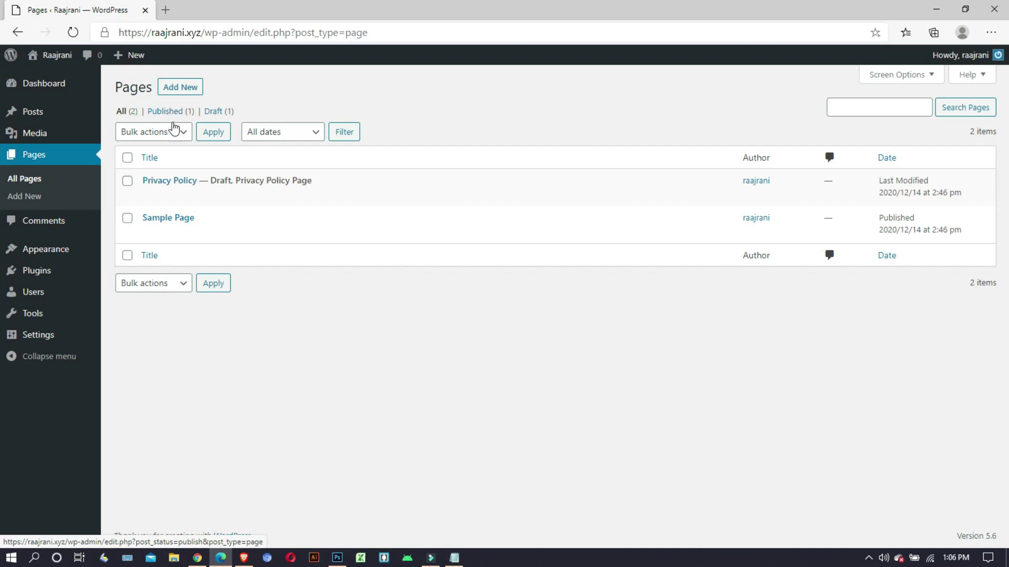
{"action": "left_click", "coordinate": [180, 88]}
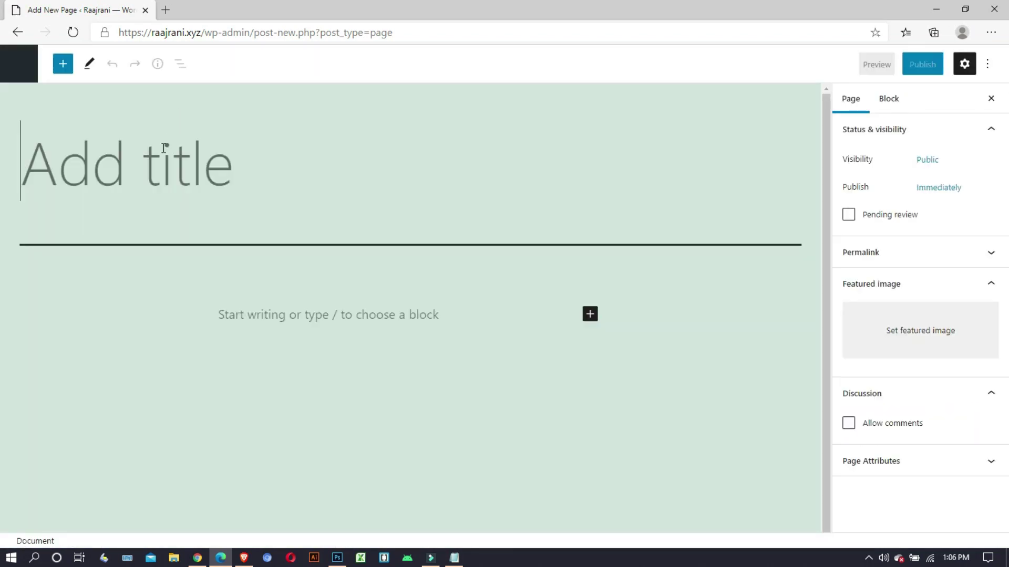
{"action": "left_click", "coordinate": [159, 152]}
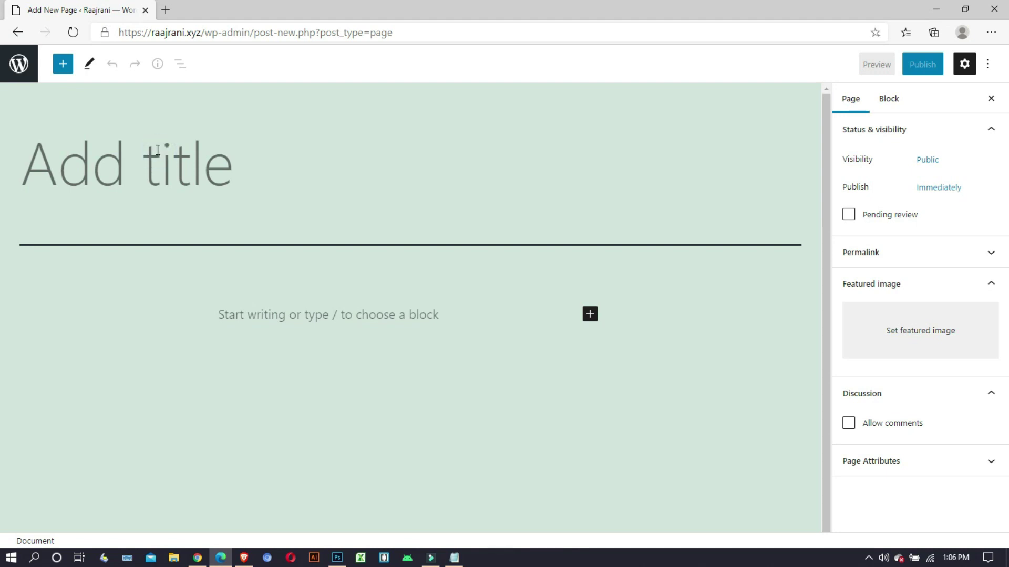
{"action": "type", "text": "Home"}
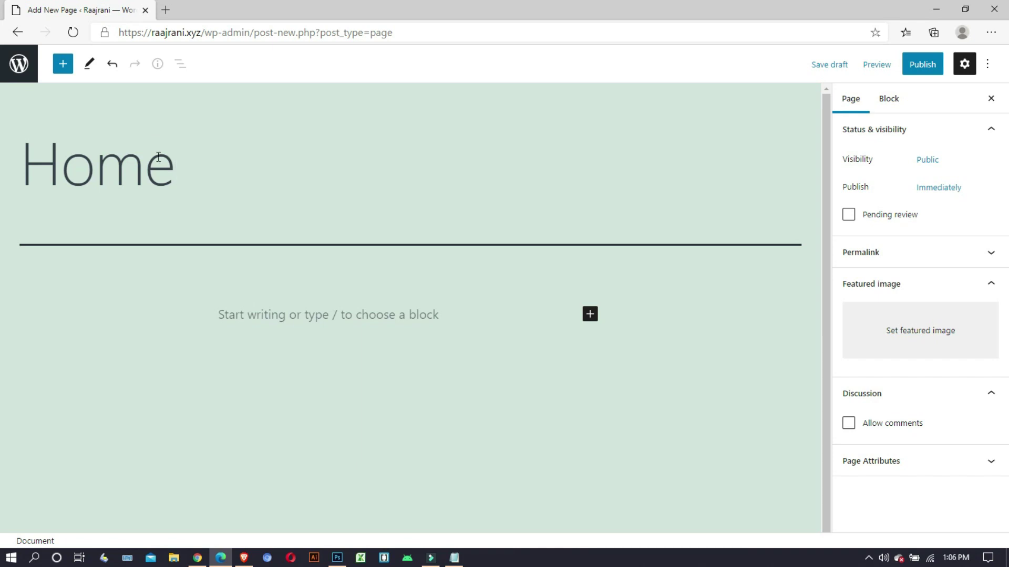
Examine the block inserter, the page settings including Permalink and Page Attributes, and the paragraph block's font size options
{"action": "left_click", "coordinate": [276, 307]}
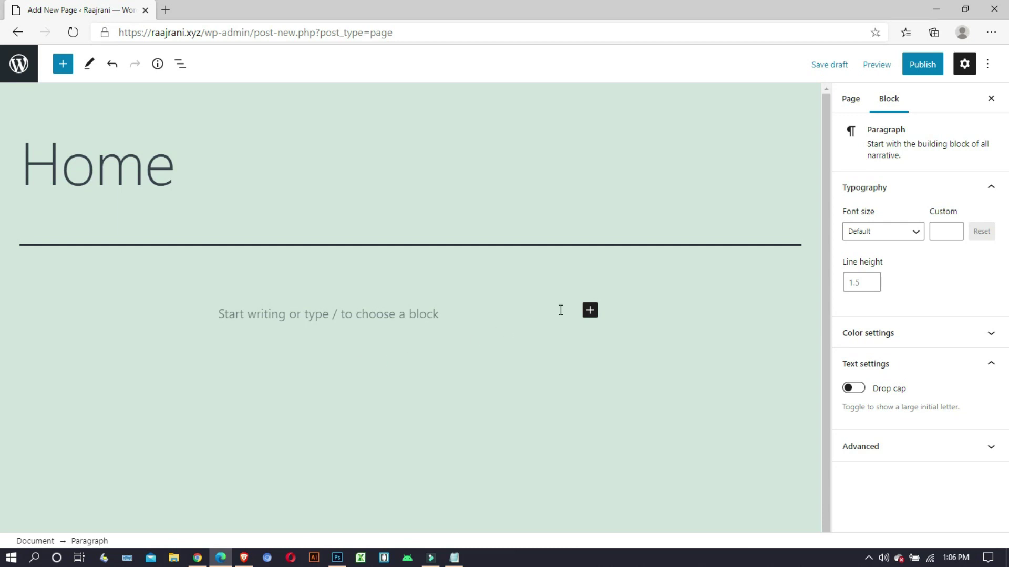
{"action": "left_click", "coordinate": [589, 311]}
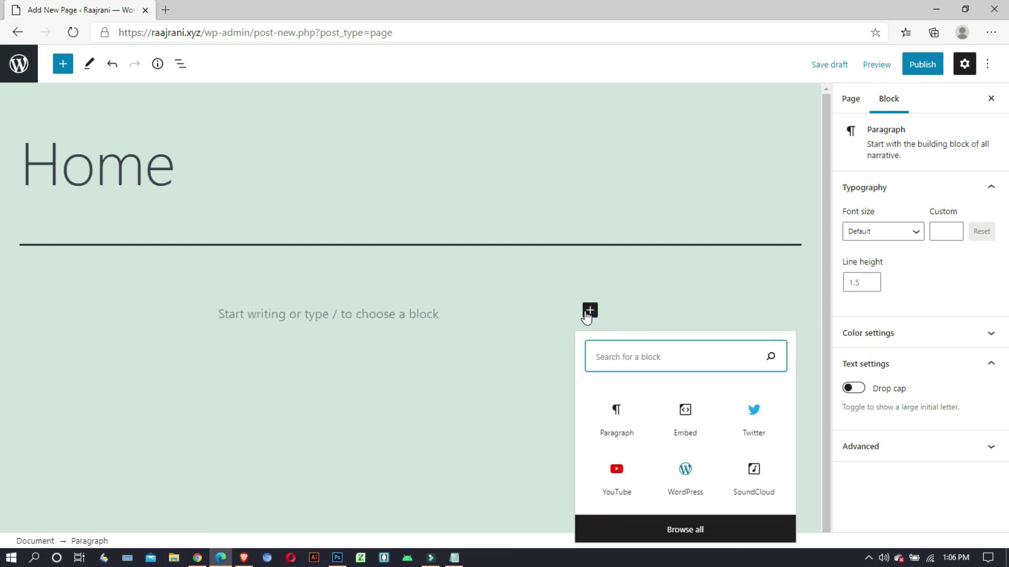
{"action": "left_click", "coordinate": [351, 304]}
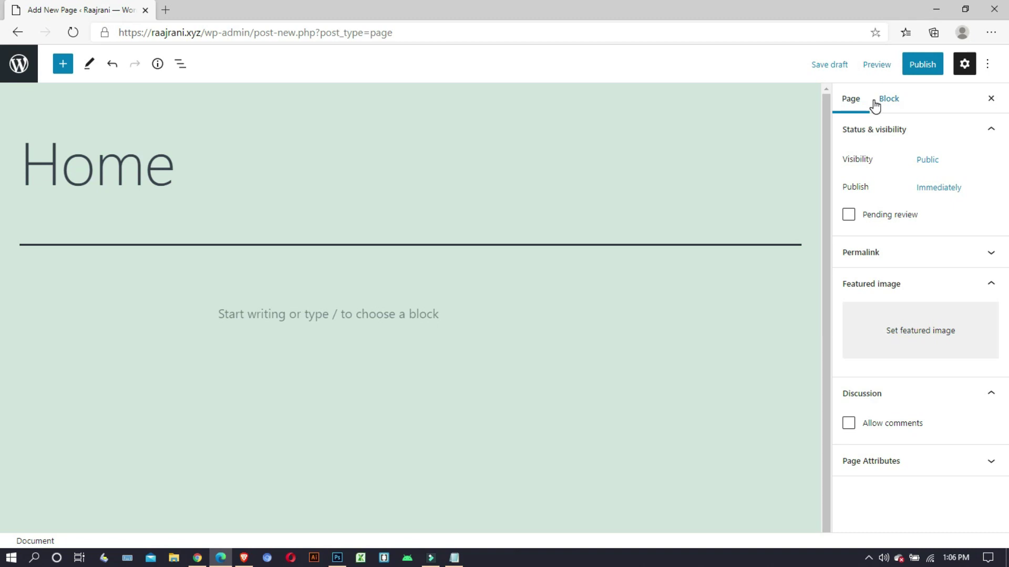
{"action": "left_click", "coordinate": [426, 313]}
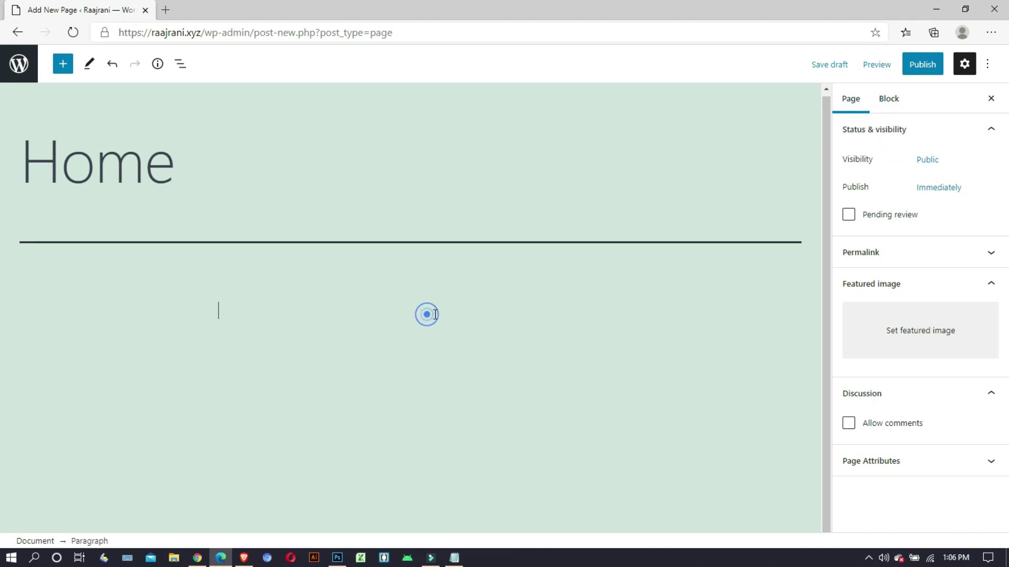
{"action": "left_click", "coordinate": [851, 99]}
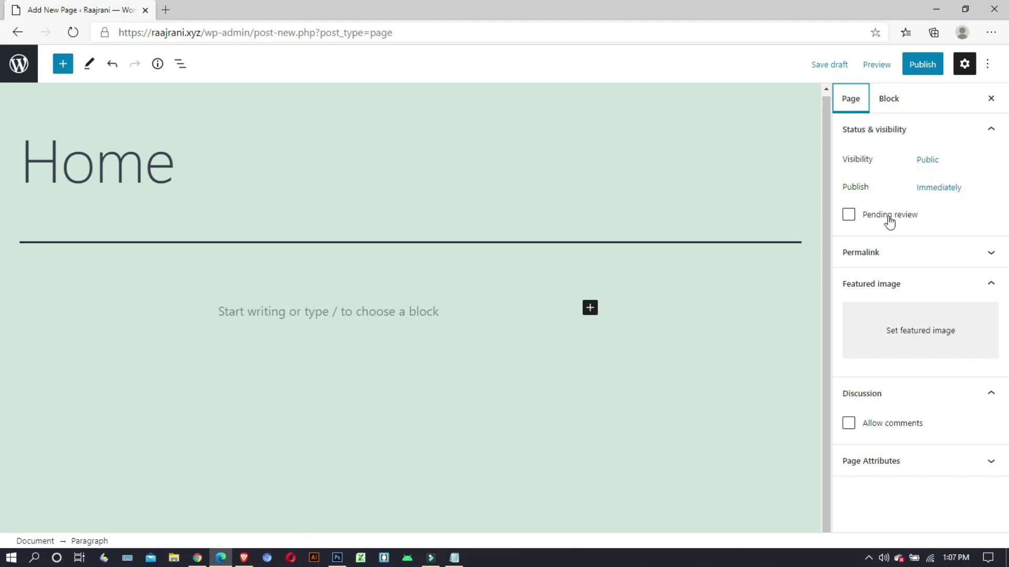
{"action": "left_click", "coordinate": [888, 264]}
{"action": "left_click", "coordinate": [889, 262]}
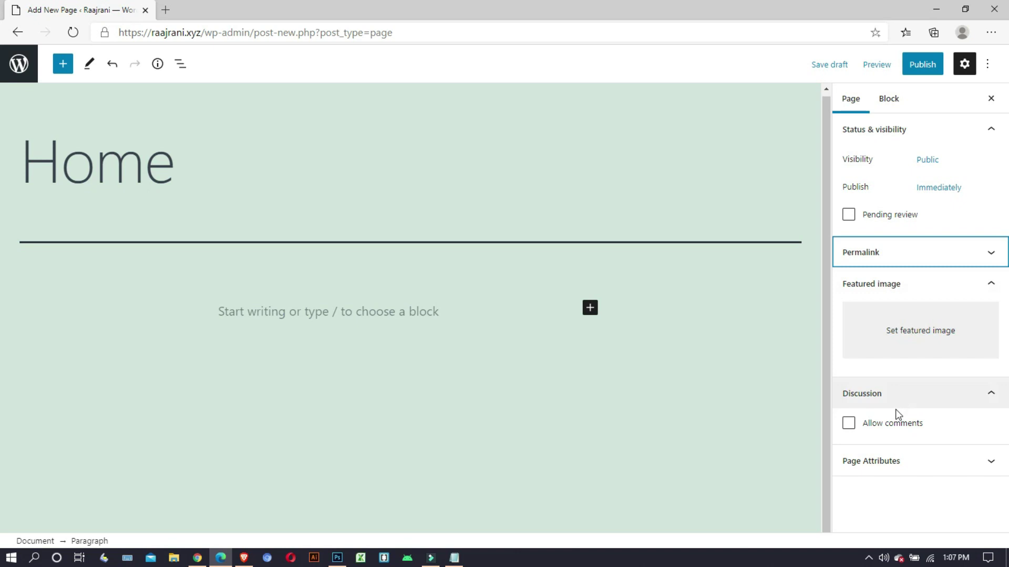
{"action": "left_click", "coordinate": [882, 462]}
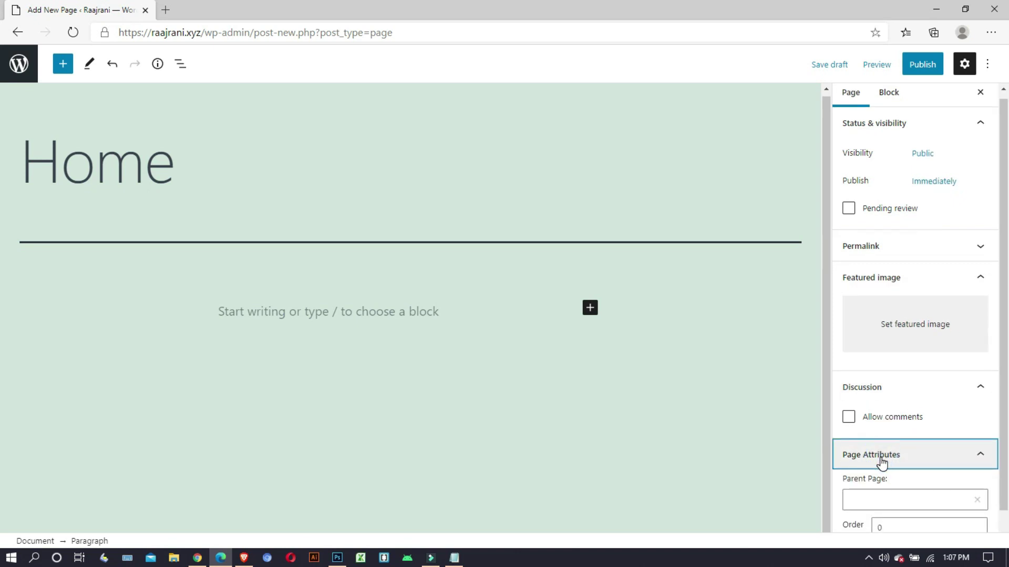
{"action": "left_click", "coordinate": [882, 460]}
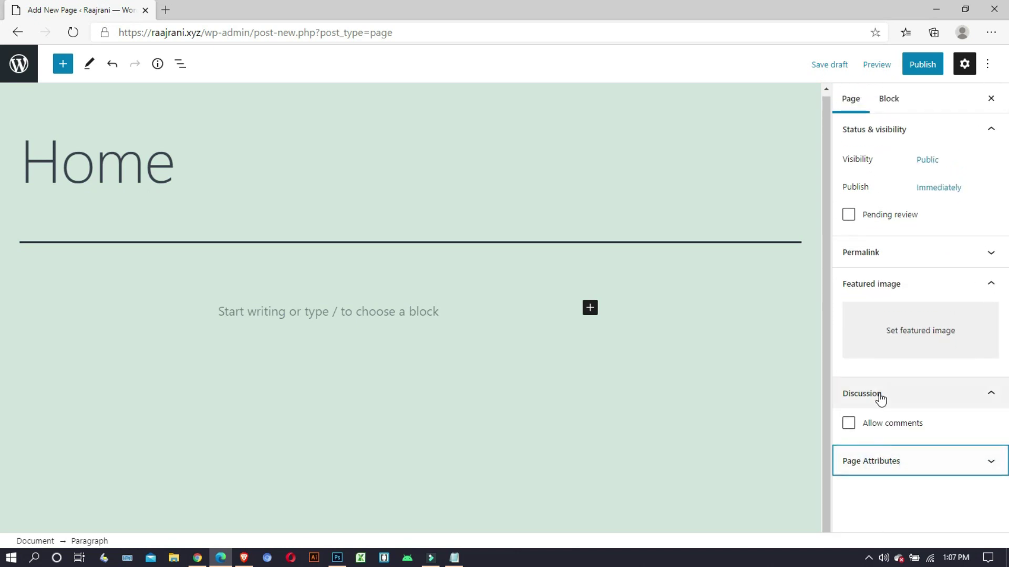
{"action": "left_click", "coordinate": [895, 95]}
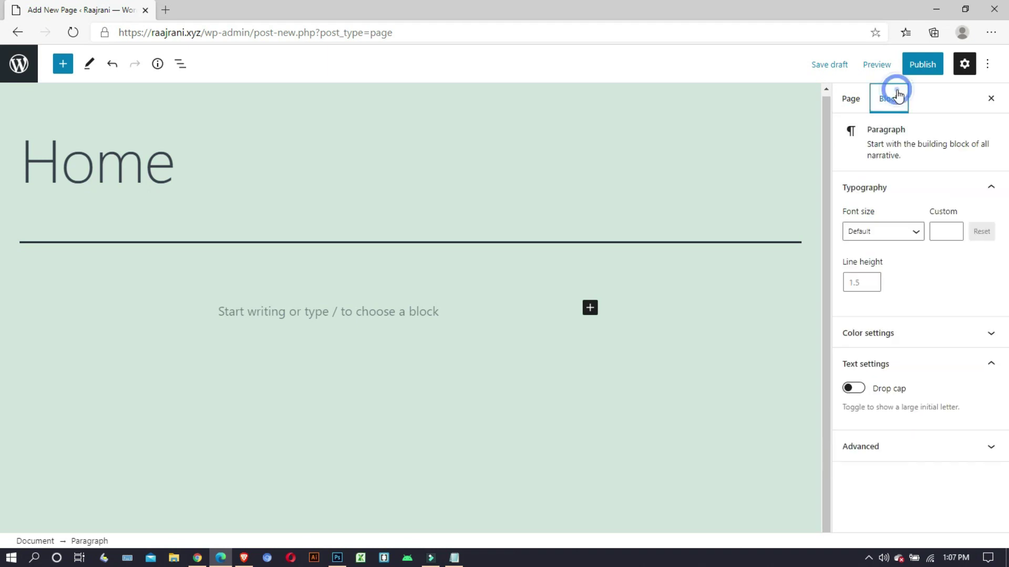
{"action": "left_click", "coordinate": [874, 236]}
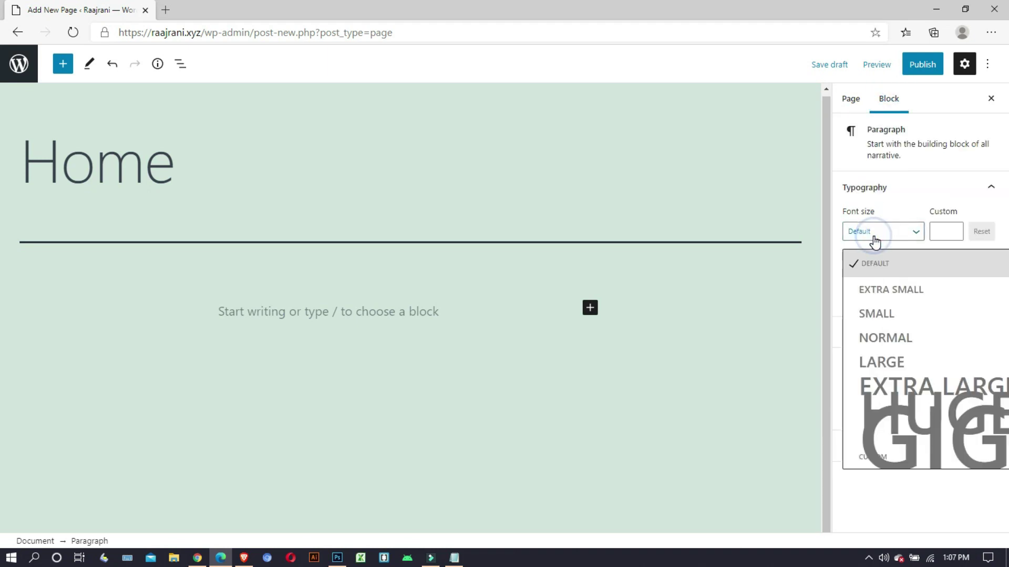
{"action": "left_click", "coordinate": [874, 234]}
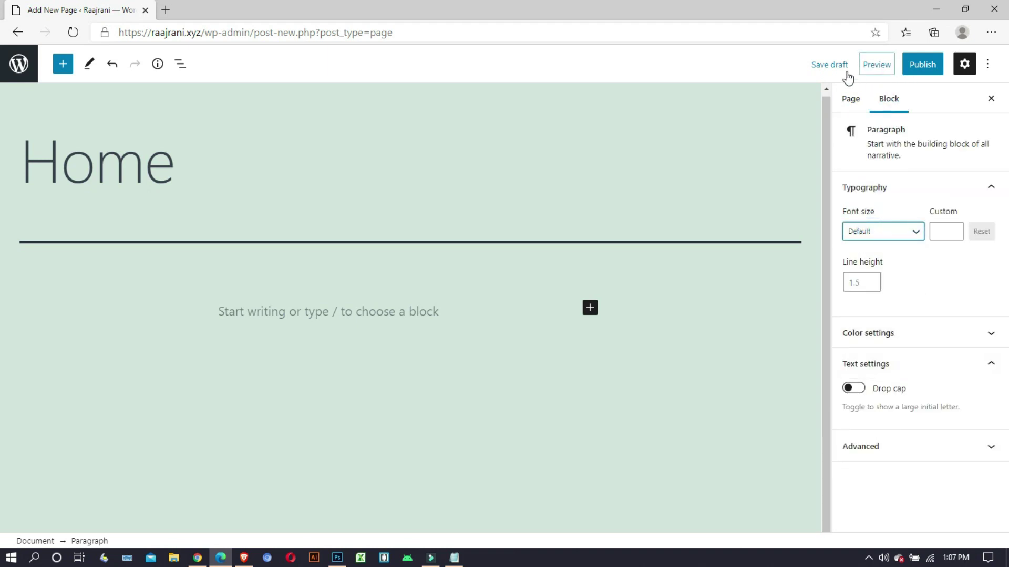
Enter "Test Page" as the body paragraph and publish the page with public visibility
{"action": "left_click", "coordinate": [347, 300]}
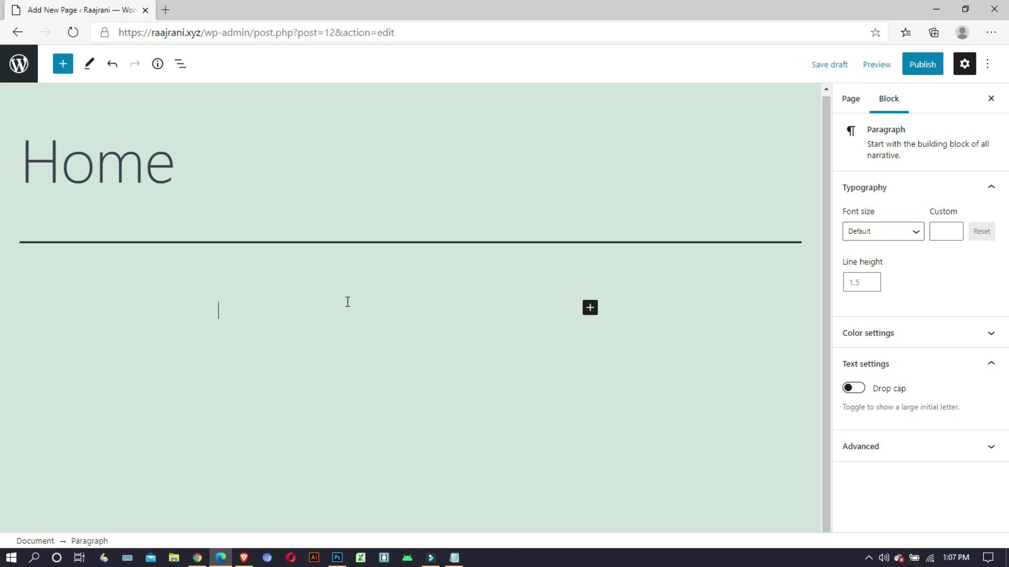
{"action": "type", "text": "Test Page"}
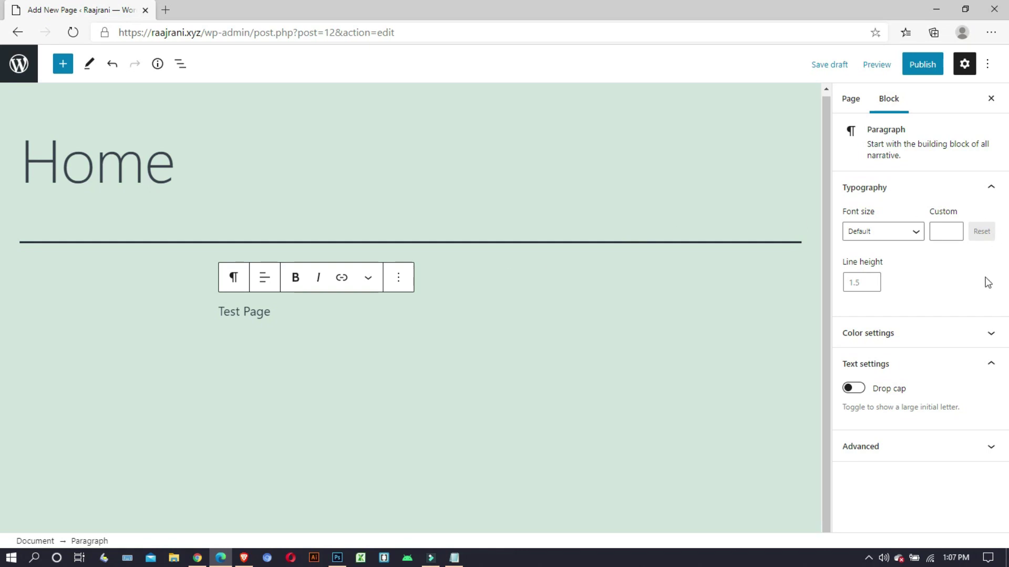
{"action": "left_click", "coordinate": [920, 67]}
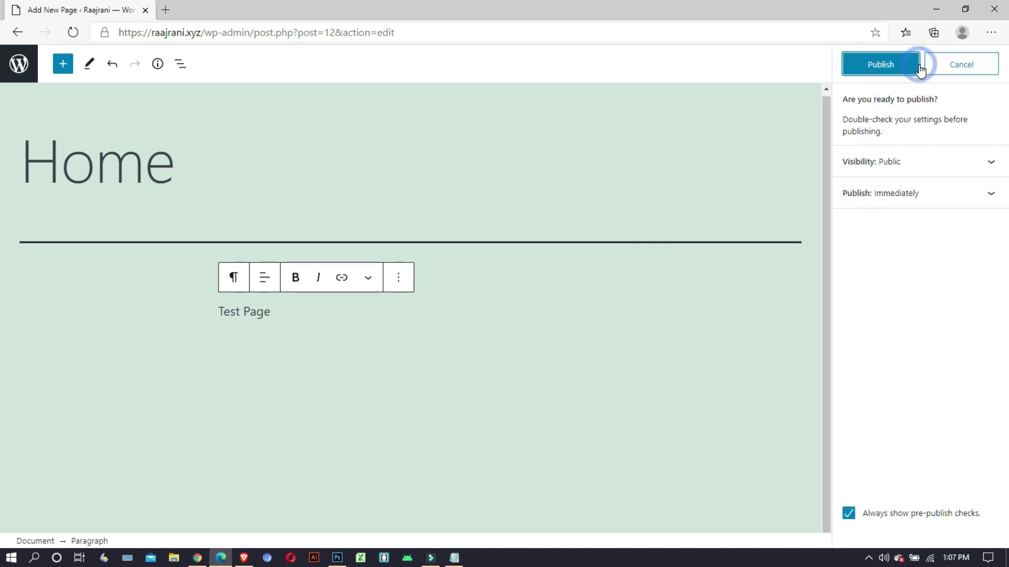
{"action": "left_click", "coordinate": [896, 167]}
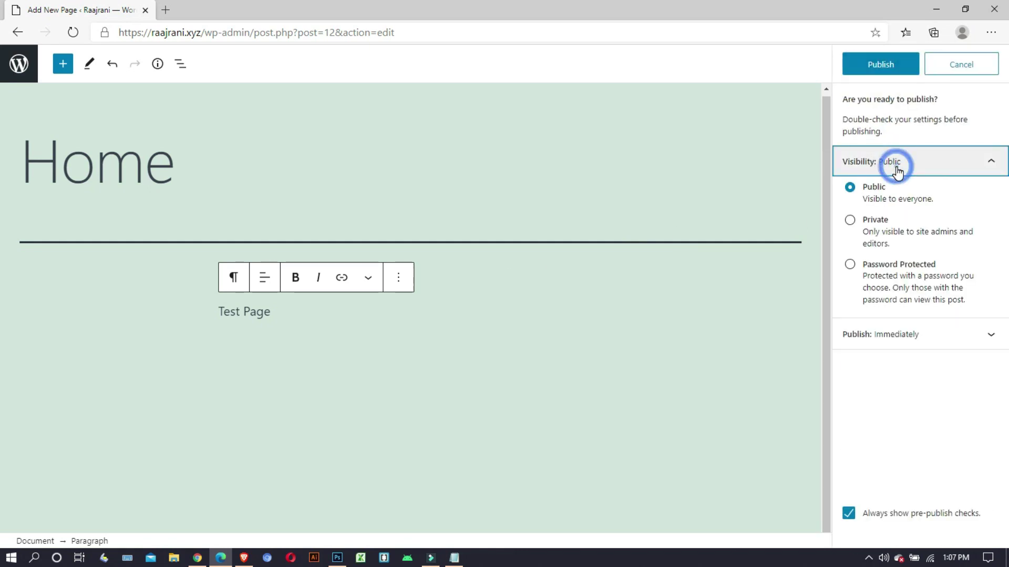
{"action": "left_click", "coordinate": [895, 166]}
{"action": "left_click", "coordinate": [881, 65]}
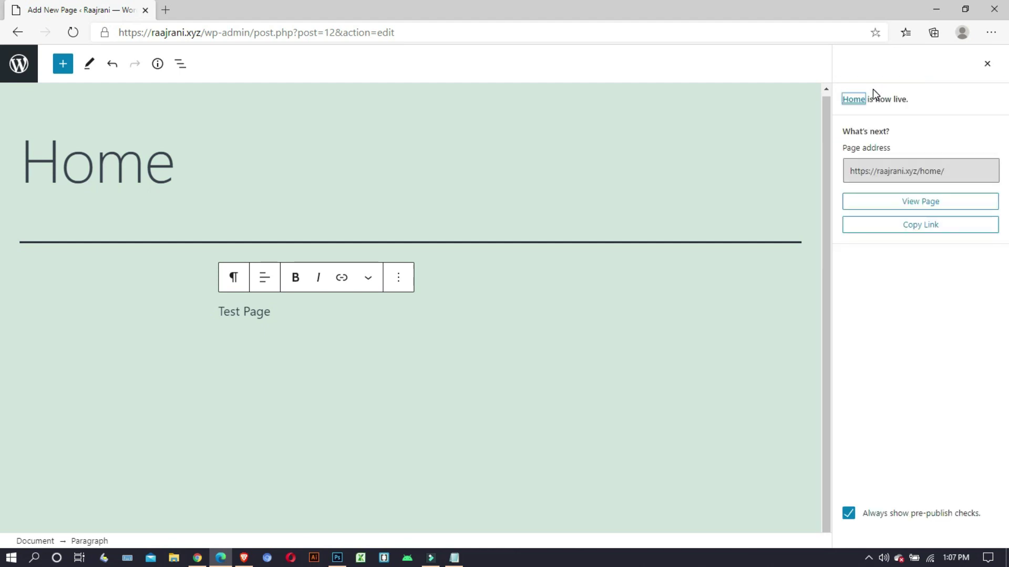
View the published Home page on the live site from its title down to the footer
{"action": "left_click", "coordinate": [936, 207]}
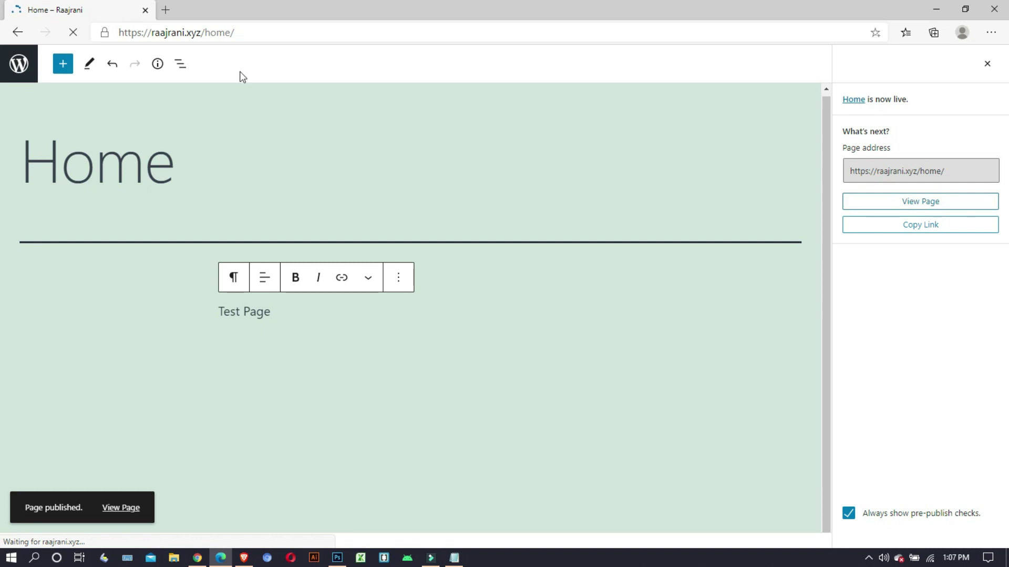
{"action": "scroll", "coordinate": [140, 276], "scroll_direction": "down", "scroll_amount": 1}
{"action": "scroll", "coordinate": [205, 254], "scroll_direction": "up", "scroll_amount": 2}
{"action": "scroll", "coordinate": [320, 334], "scroll_direction": "down", "scroll_amount": 4}
{"action": "scroll", "coordinate": [337, 258], "scroll_direction": "down", "scroll_amount": 3}
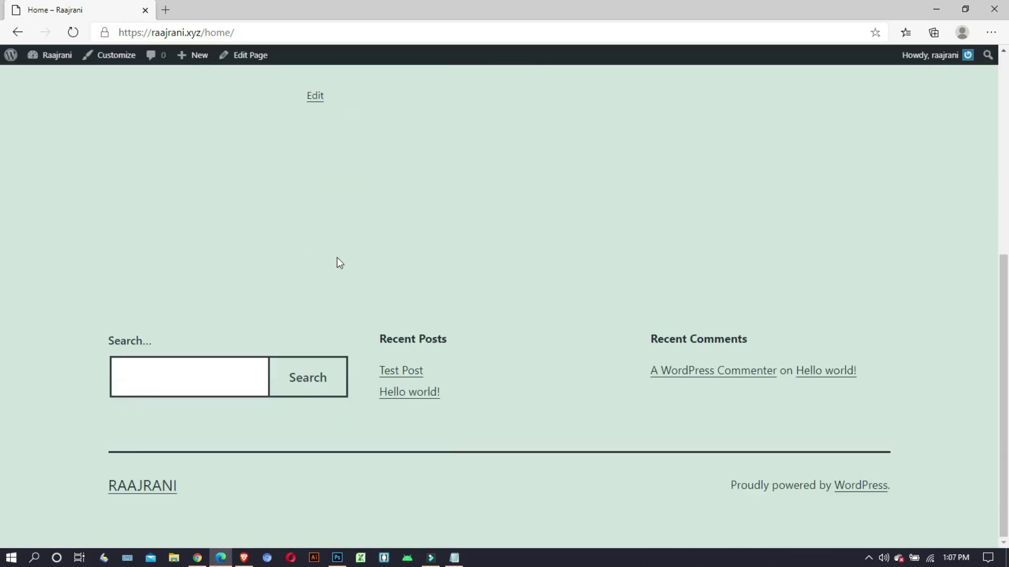
{"action": "scroll", "coordinate": [339, 254], "scroll_direction": "up", "scroll_amount": 7}
Return to the dashboard's list of all pages and move Sample Page to the trash
{"action": "mouse_move", "coordinate": [52, 58]}
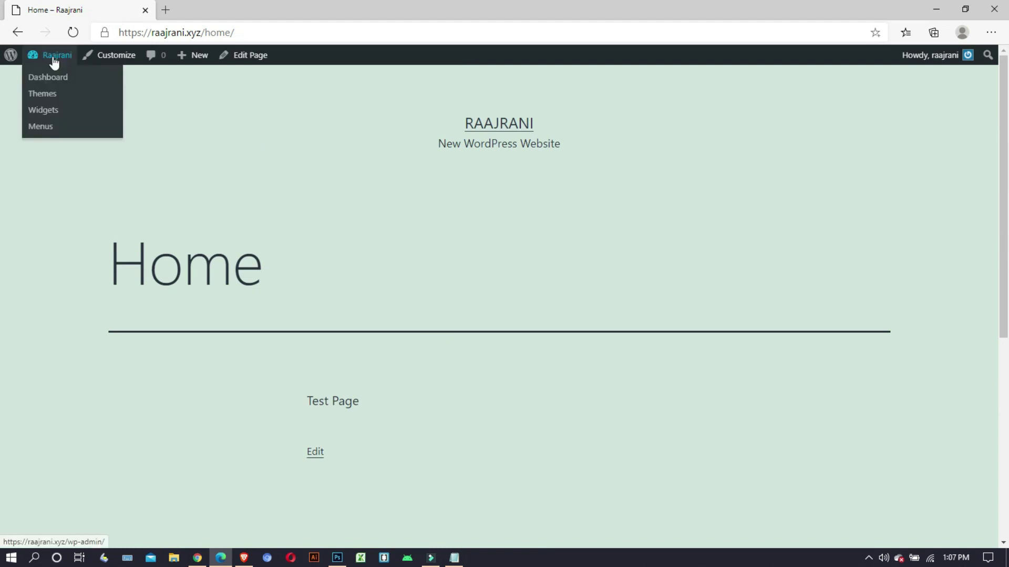
{"action": "left_click", "coordinate": [46, 78]}
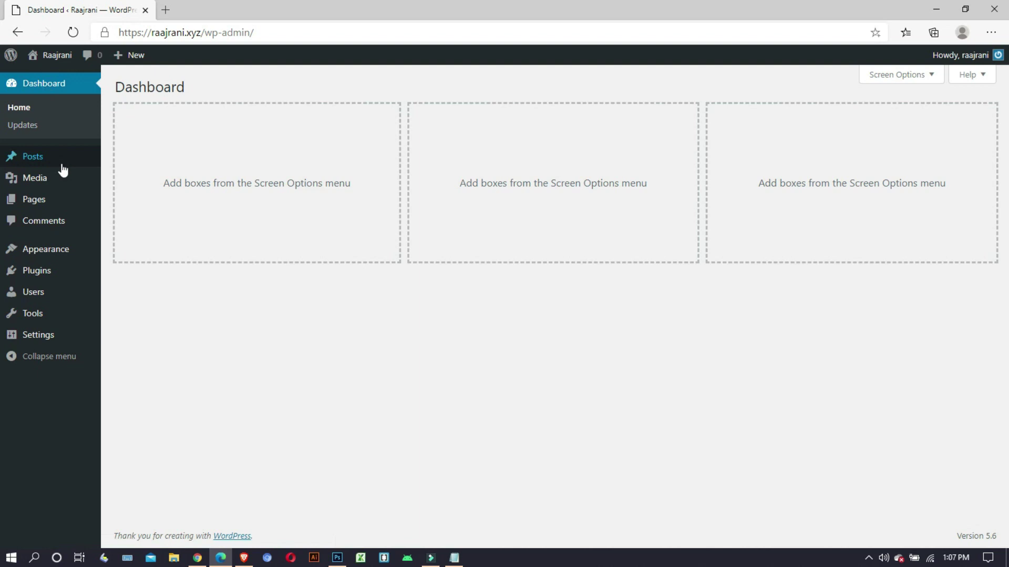
{"action": "mouse_move", "coordinate": [49, 199]}
{"action": "left_click", "coordinate": [134, 203]}
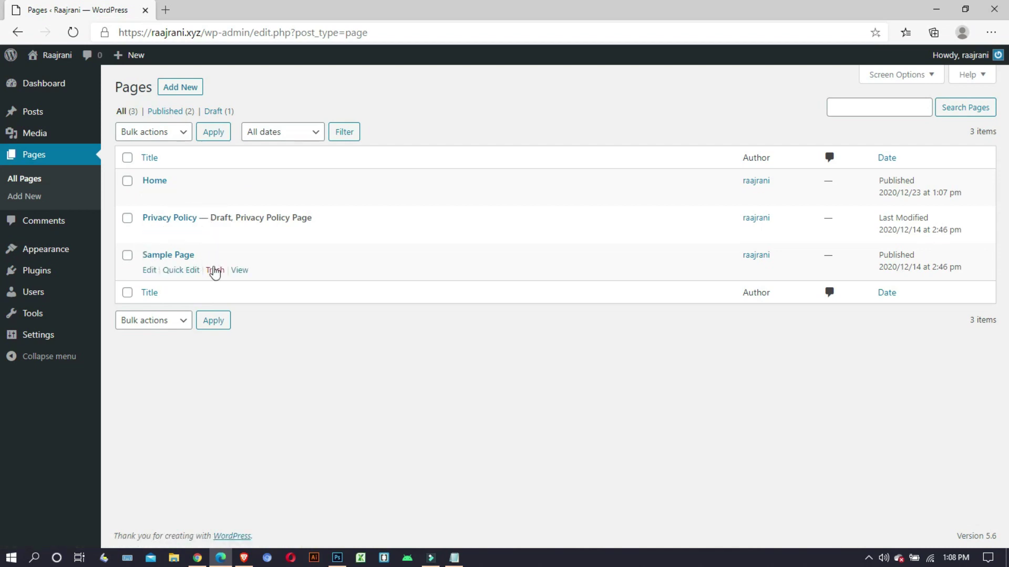
{"action": "left_click", "coordinate": [215, 270]}
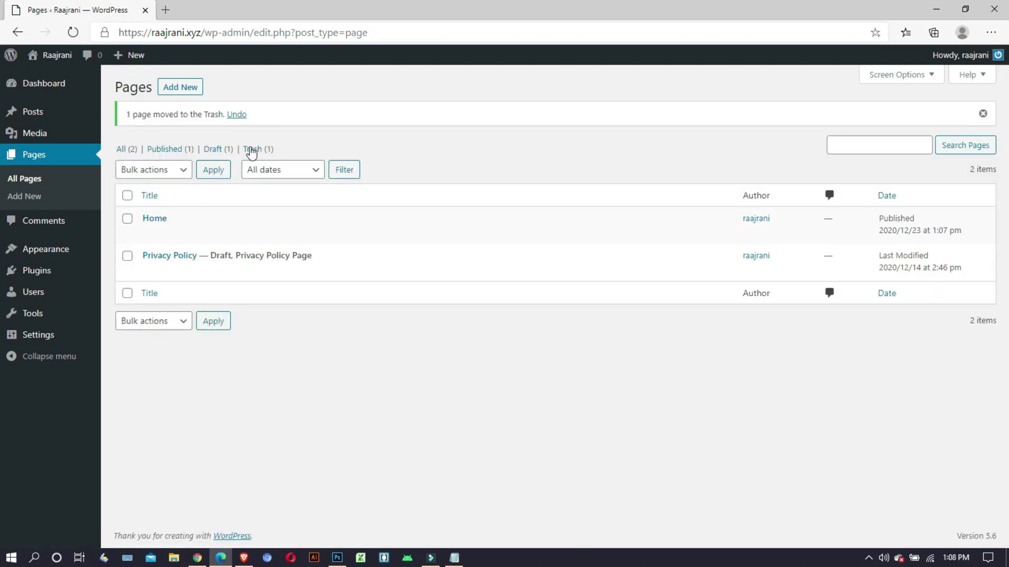
Review the options for the trashed Sample Page and those for the entries in the list of all pages
{"action": "left_click", "coordinate": [250, 149]}
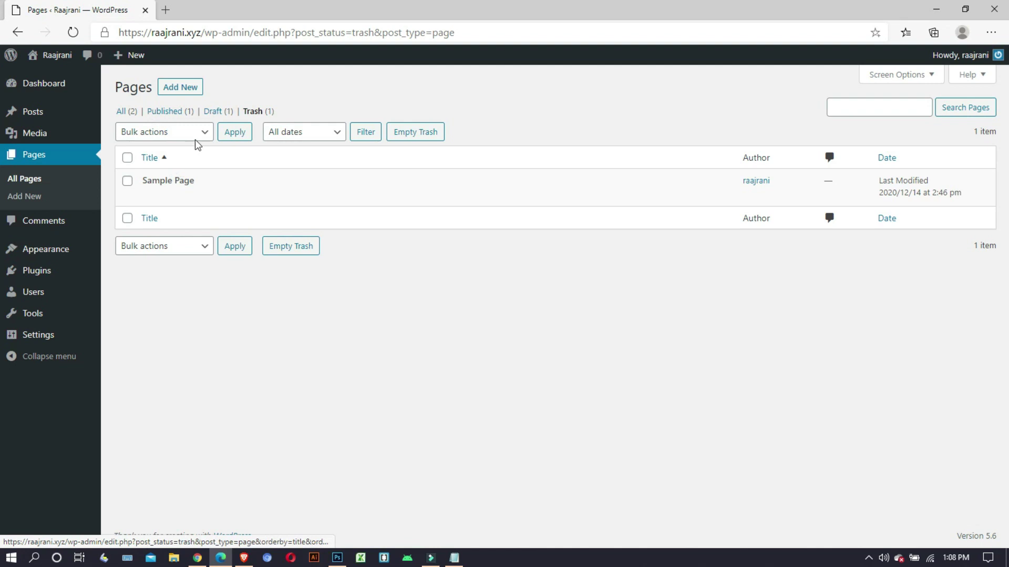
{"action": "mouse_move", "coordinate": [213, 178]}
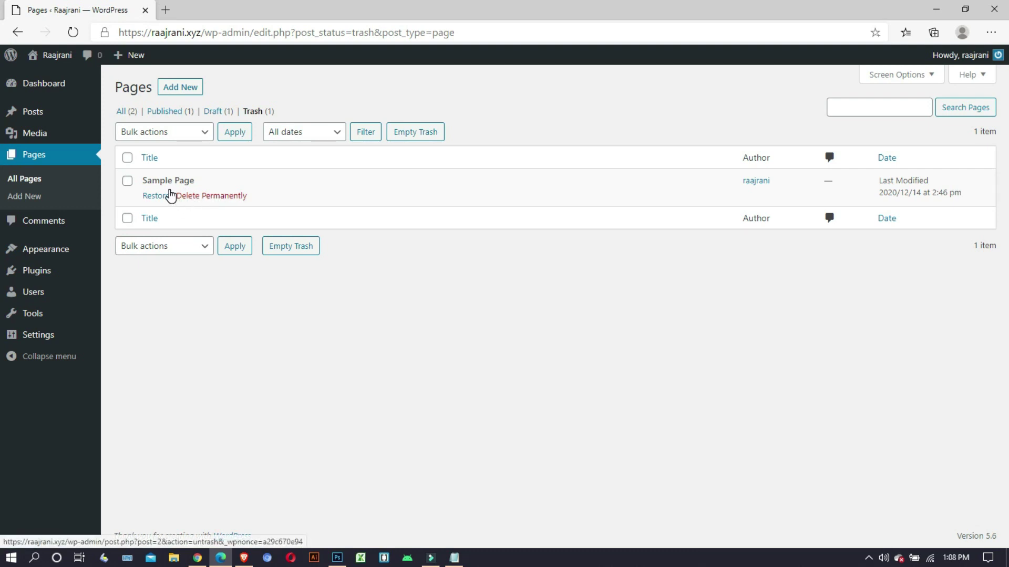
{"action": "left_click", "coordinate": [122, 111]}
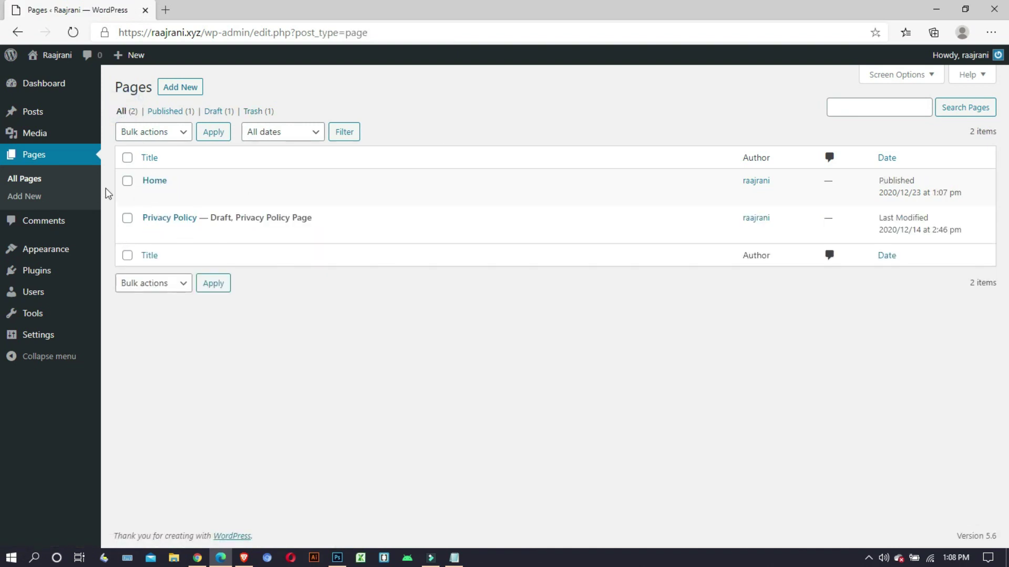
{"action": "mouse_move", "coordinate": [157, 197]}
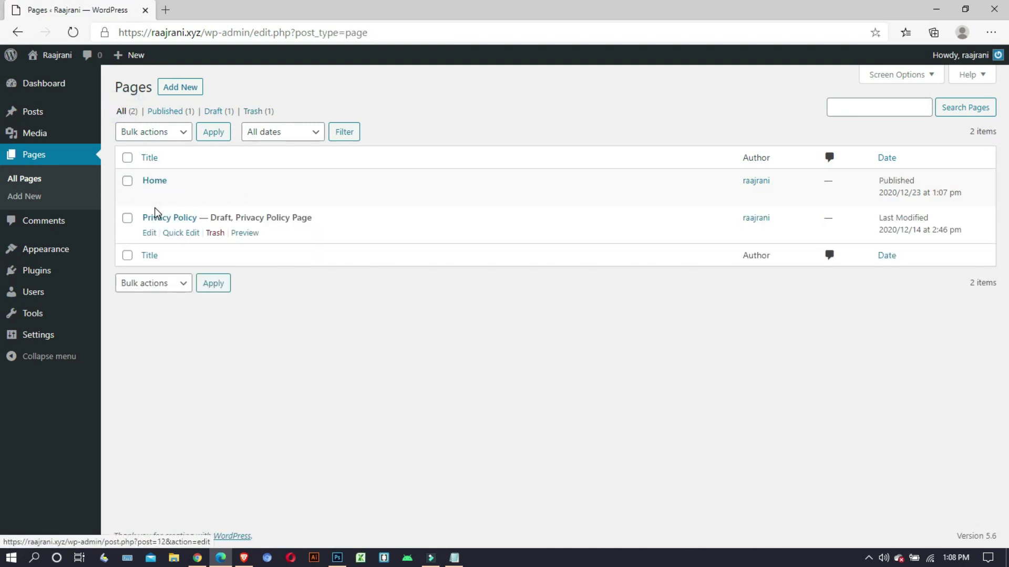
{"action": "mouse_move", "coordinate": [185, 238]}
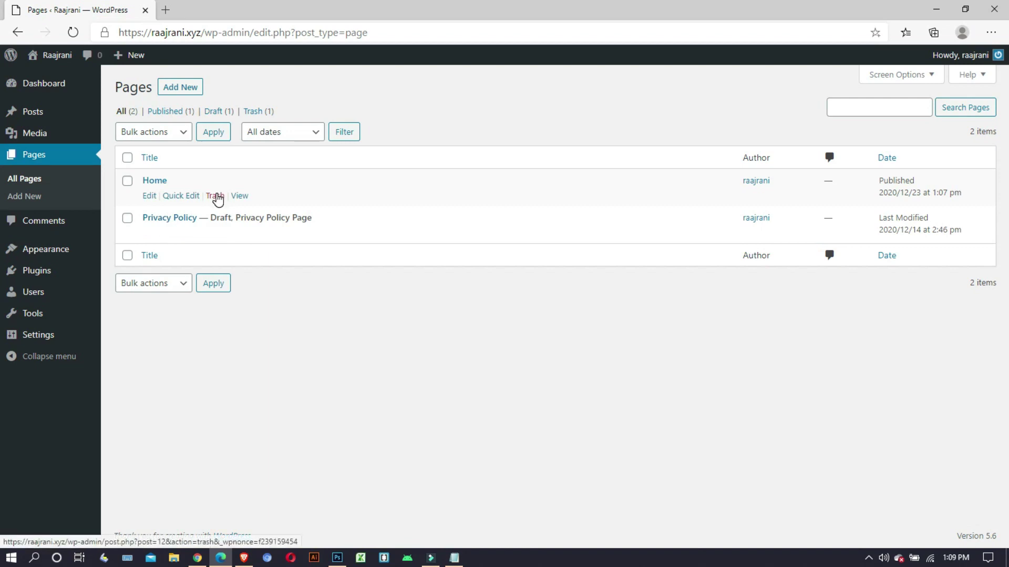
Restore Sample Page from the trash and go back to the list of all pages
{"action": "left_click", "coordinate": [258, 113]}
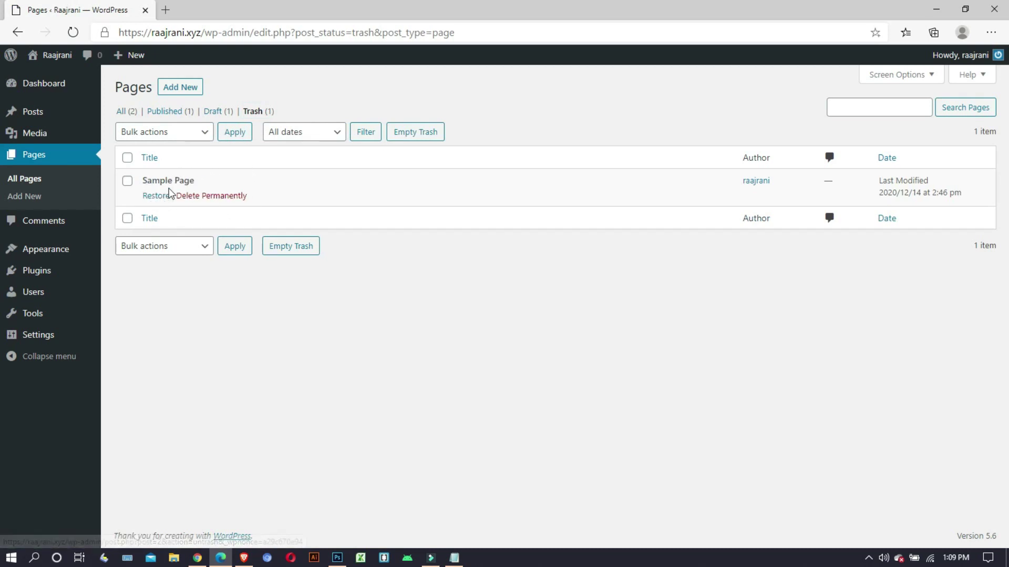
{"action": "left_click", "coordinate": [147, 198]}
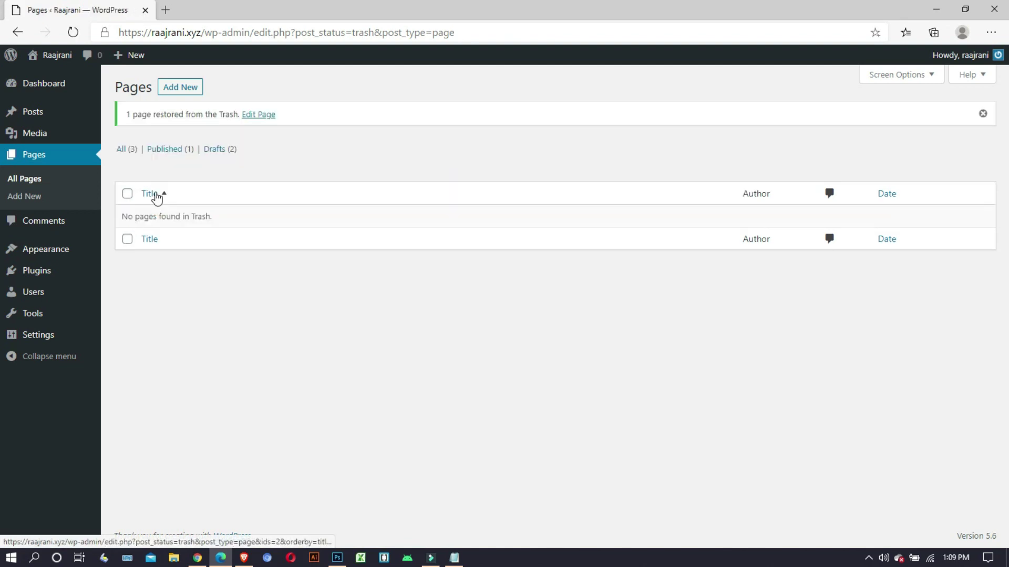
{"action": "left_click", "coordinate": [122, 149]}
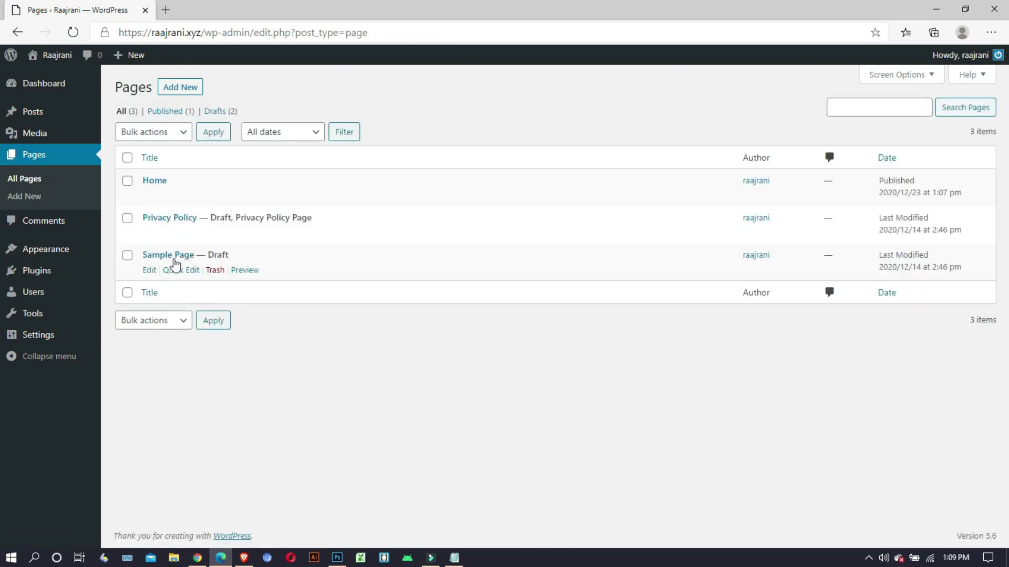
Trash the Sample Page draft, delete it permanently from the trash, and return to the list of all pages
{"action": "left_click", "coordinate": [215, 271]}
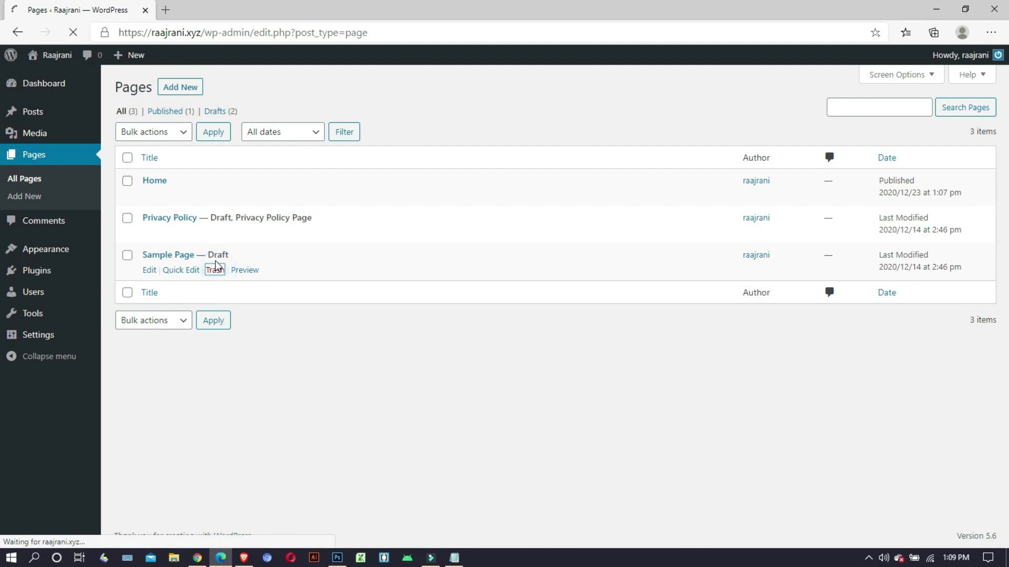
{"action": "left_click", "coordinate": [252, 150]}
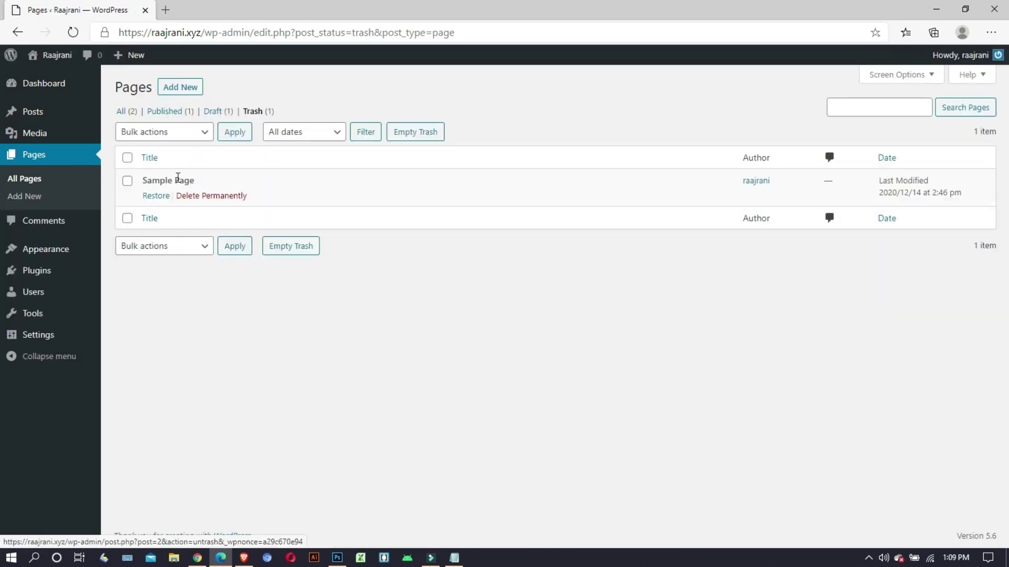
{"action": "left_click", "coordinate": [199, 197]}
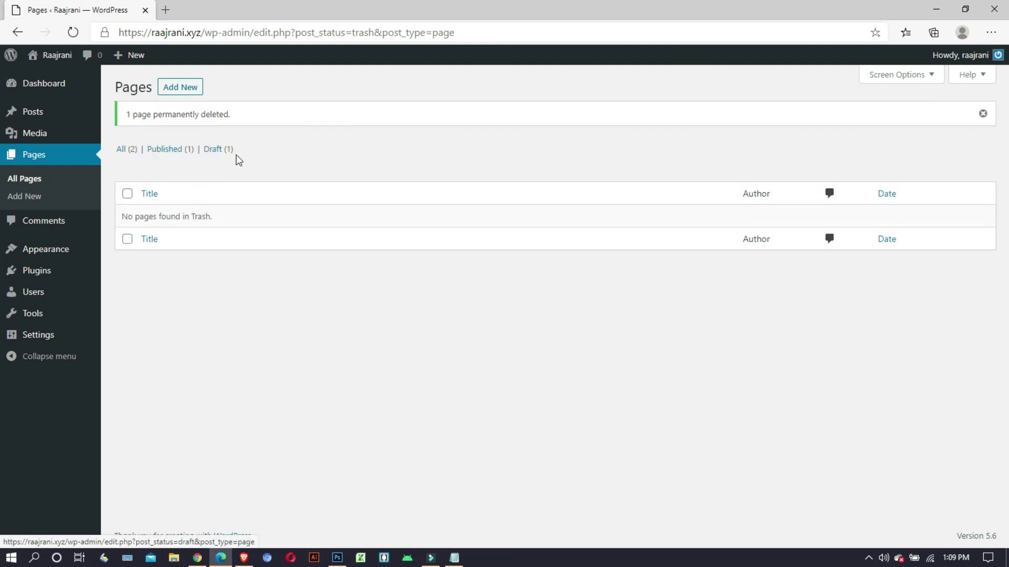
{"action": "left_click", "coordinate": [130, 150]}
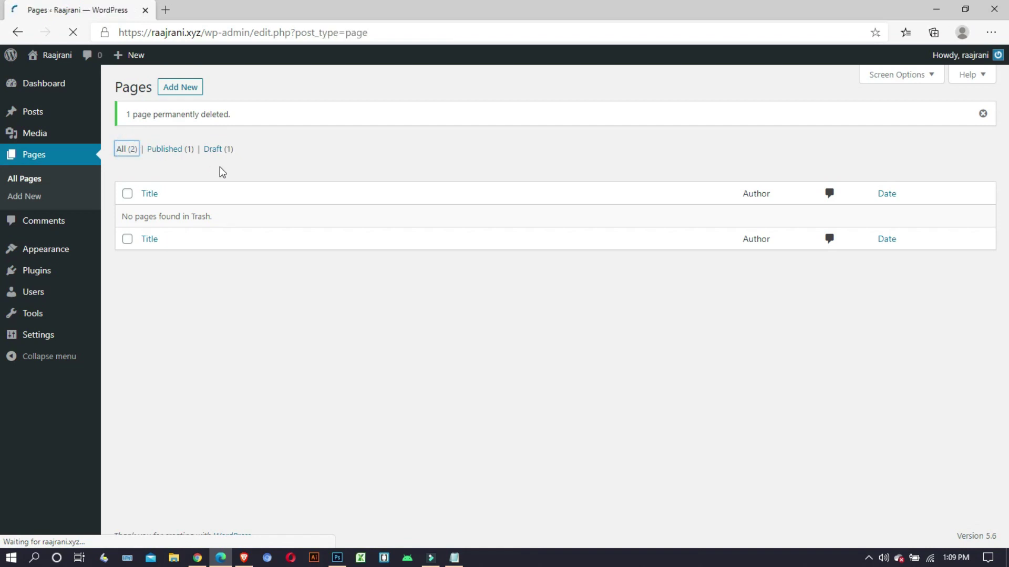